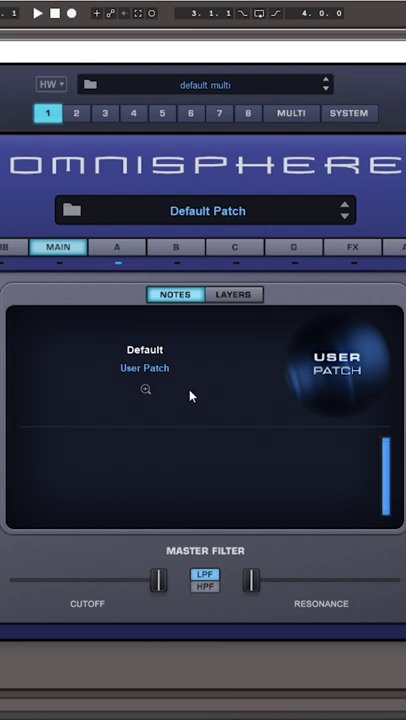
Switch layer A's oscillator to sample mode and bring up its Soundsource Browser
{"action": "left_click", "coordinate": [137, 253]}
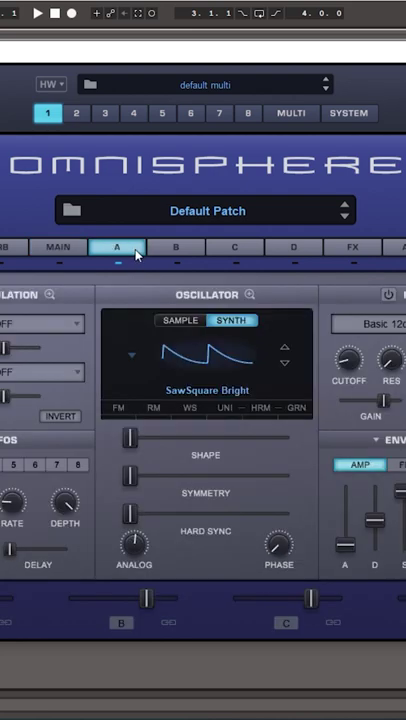
{"action": "left_click", "coordinate": [176, 322]}
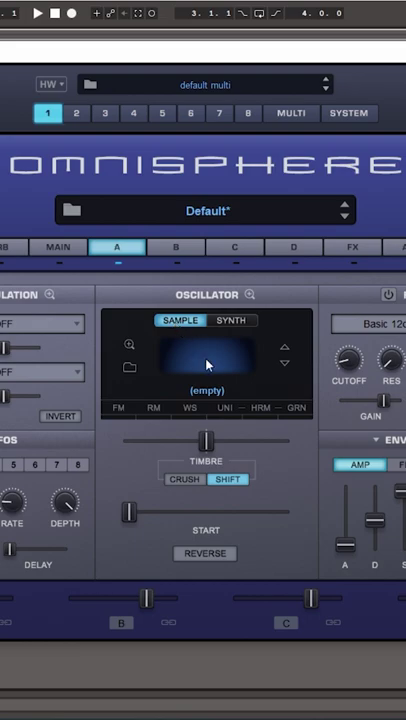
{"action": "left_click", "coordinate": [207, 364]}
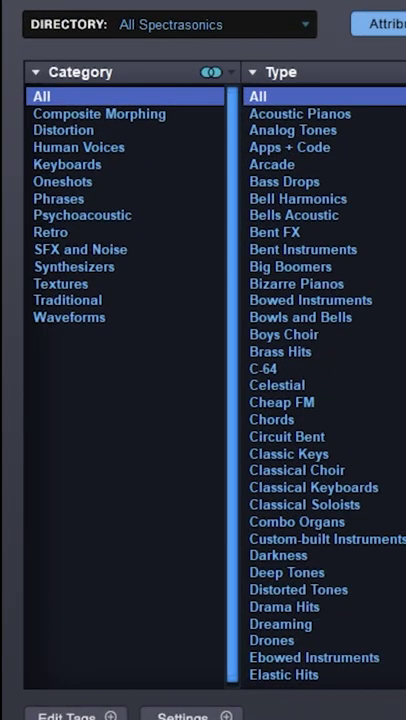
Narrow the soundsource browser down to the Retro category
{"action": "left_click", "coordinate": [99, 113]}
{"action": "left_click", "coordinate": [63, 130]}
{"action": "left_click", "coordinate": [67, 164]}
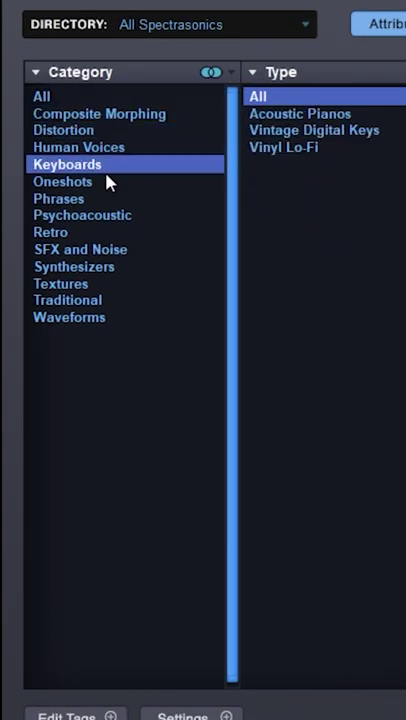
{"action": "left_click", "coordinate": [59, 198]}
{"action": "left_click", "coordinate": [51, 232]}
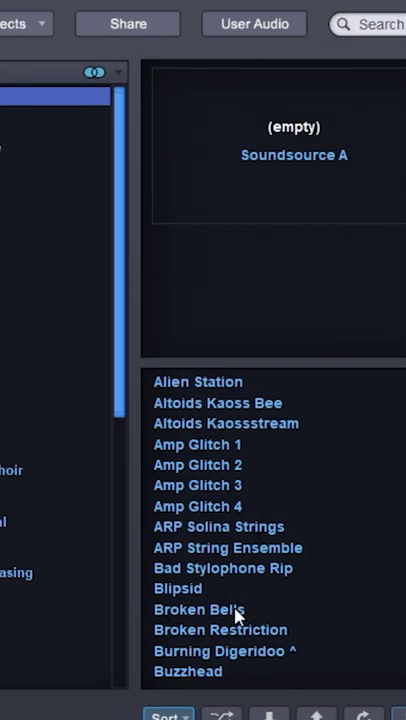
Load Broken Bells on layer A and Abandoned 2 on layer B
{"action": "left_click", "coordinate": [238, 613]}
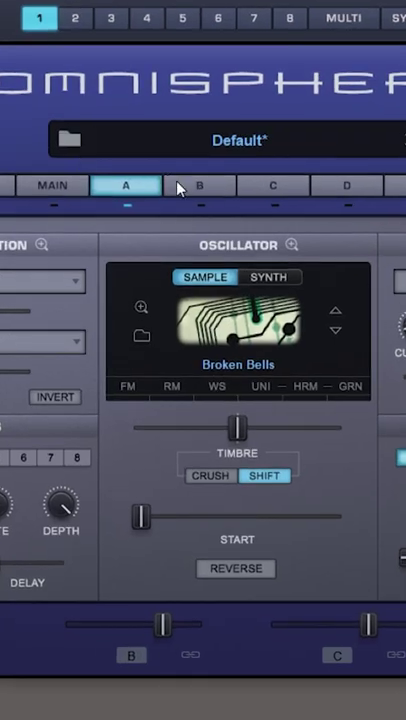
{"action": "left_click", "coordinate": [177, 189]}
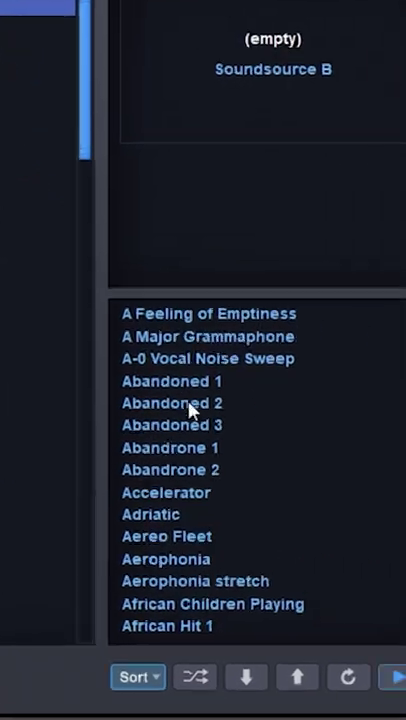
{"action": "double_click", "coordinate": [321, 419]}
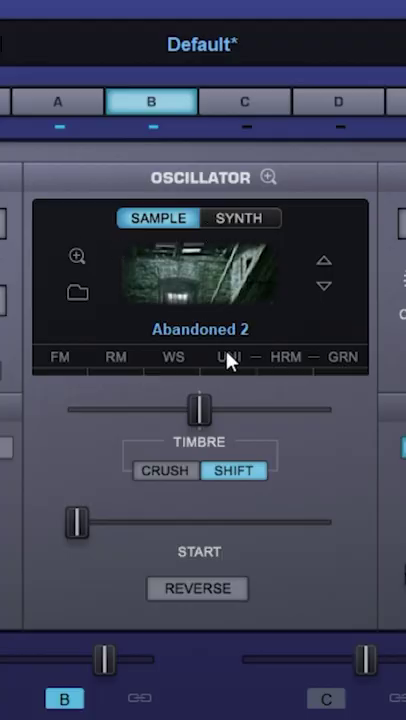
Enable unison on layers B and A, and add ValhallaVintageVerb to Omnisphere's track
{"action": "left_click", "coordinate": [229, 357]}
{"action": "left_click", "coordinate": [125, 263]}
{"action": "left_click", "coordinate": [57, 101]}
{"action": "left_click", "coordinate": [119, 261]}
{"action": "left_click", "coordinate": [332, 165]}
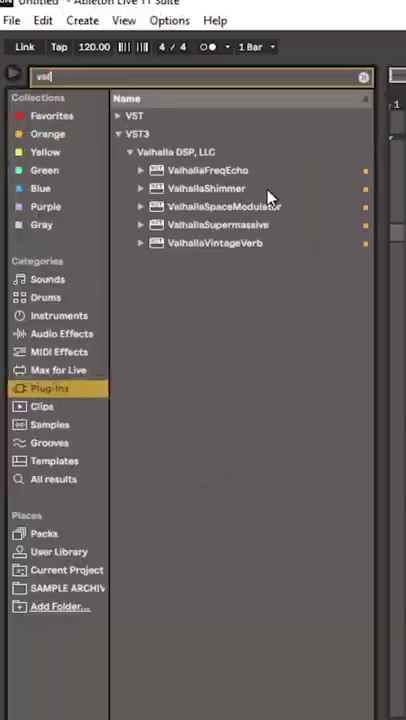
{"action": "double_click", "coordinate": [95, 175]}
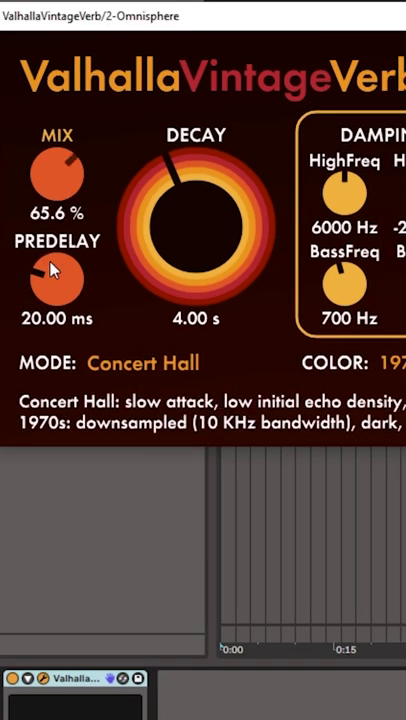